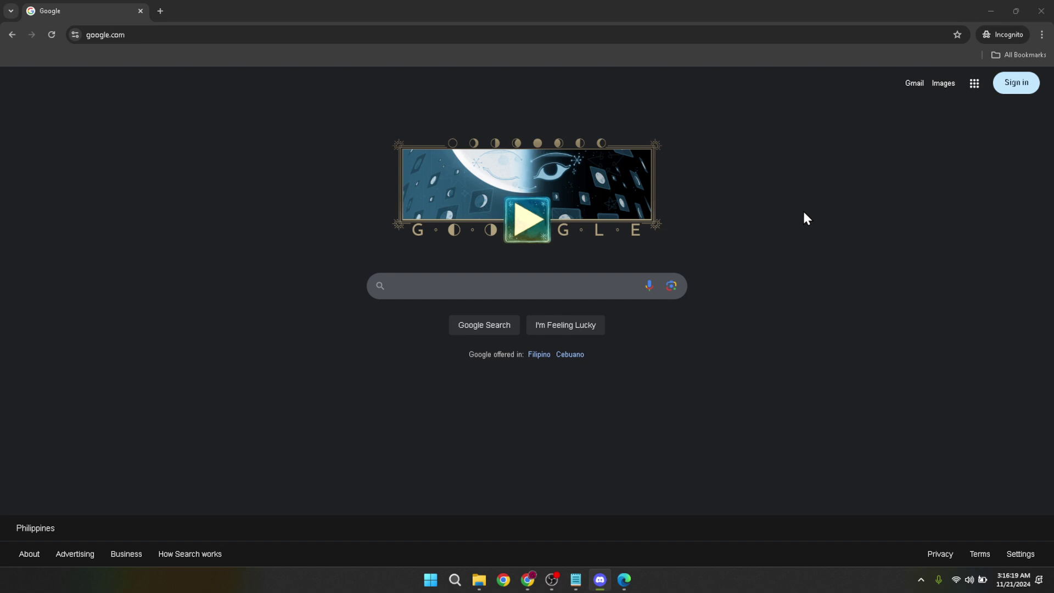
# Step: Select the Google homepage address, then dismiss the selection
pyautogui.click(777, 35)
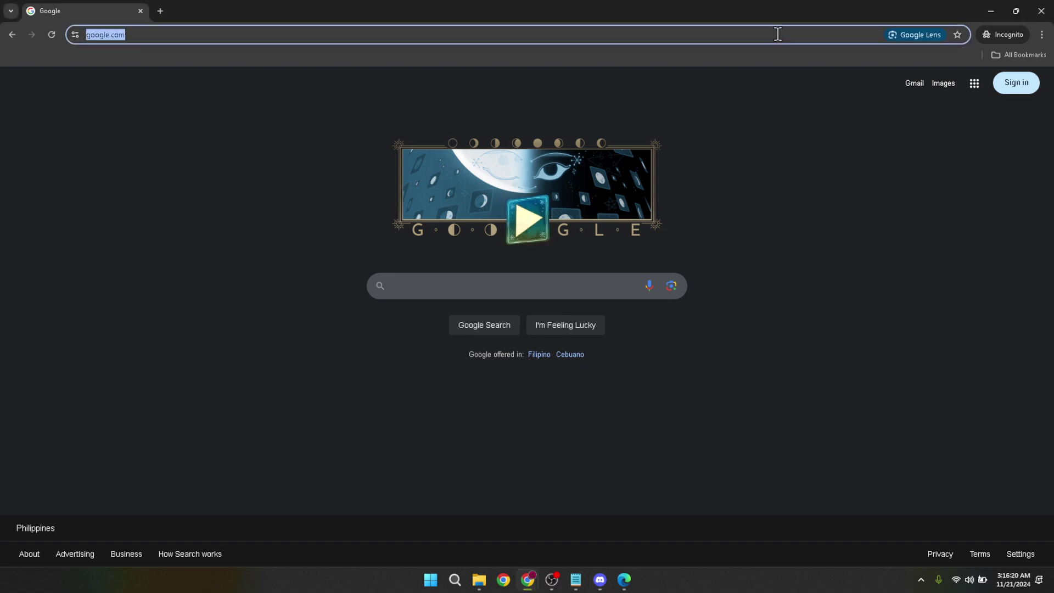
pyautogui.click(869, 135)
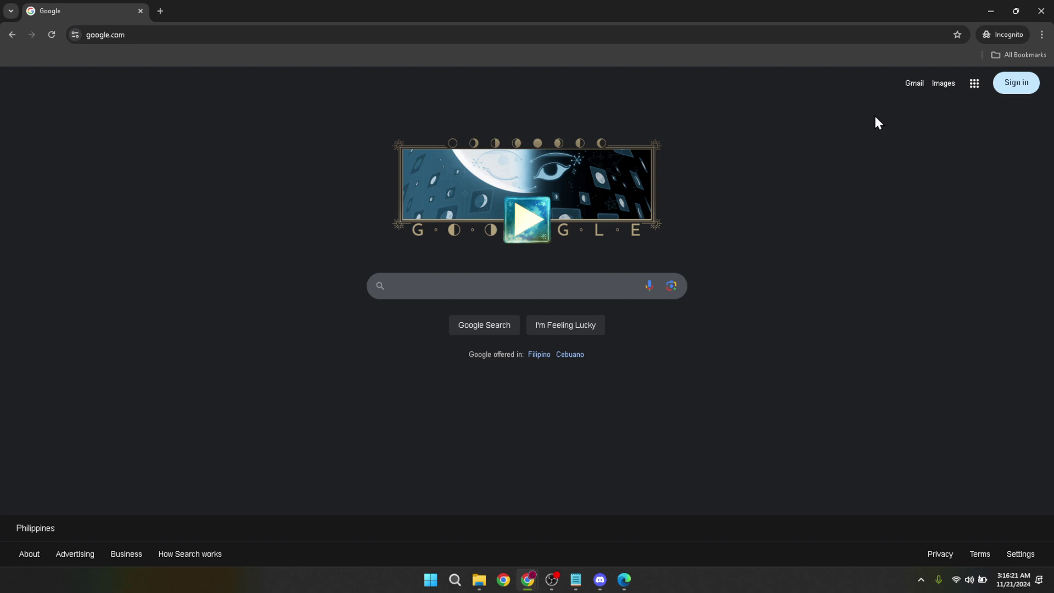
# Step: Sign in with the saved Google account by entering its password
pyautogui.click(1027, 91)
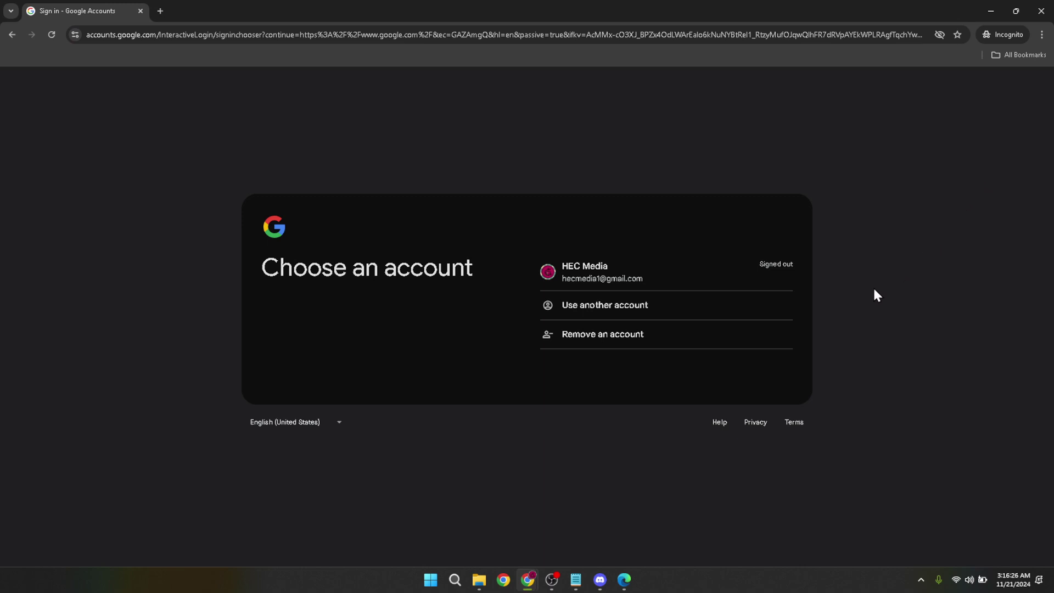
pyautogui.click(655, 274)
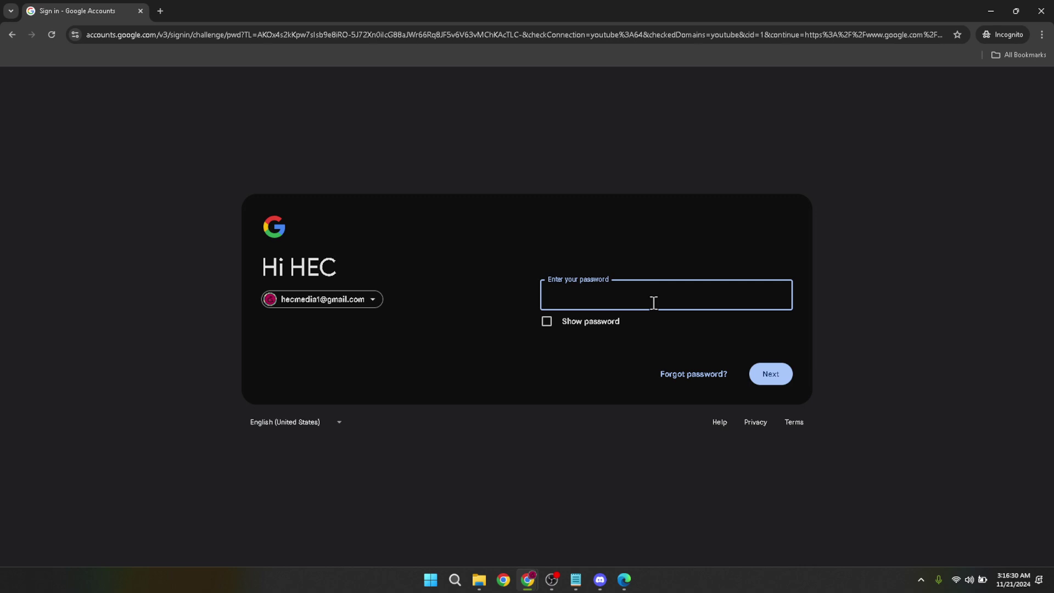
pyautogui.write('**********')
pyautogui.click(709, 341)
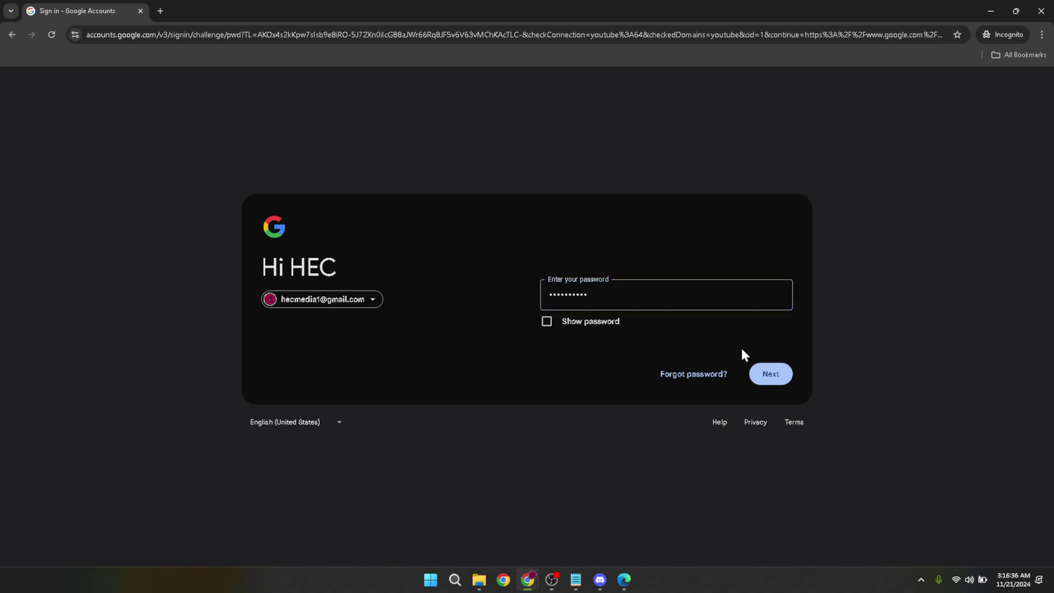
pyautogui.click(783, 373)
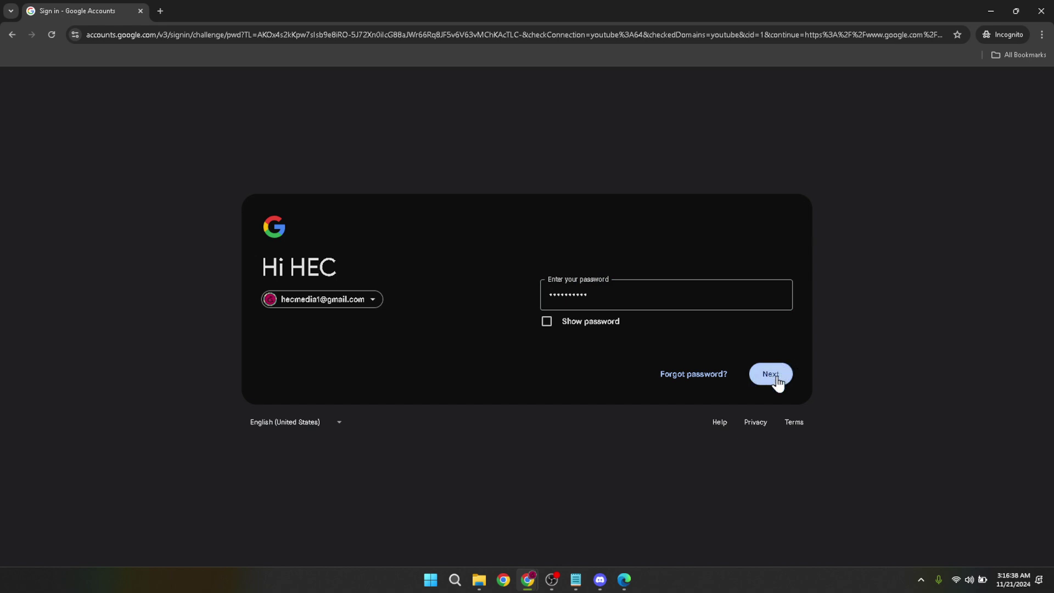
pyautogui.click(770, 385)
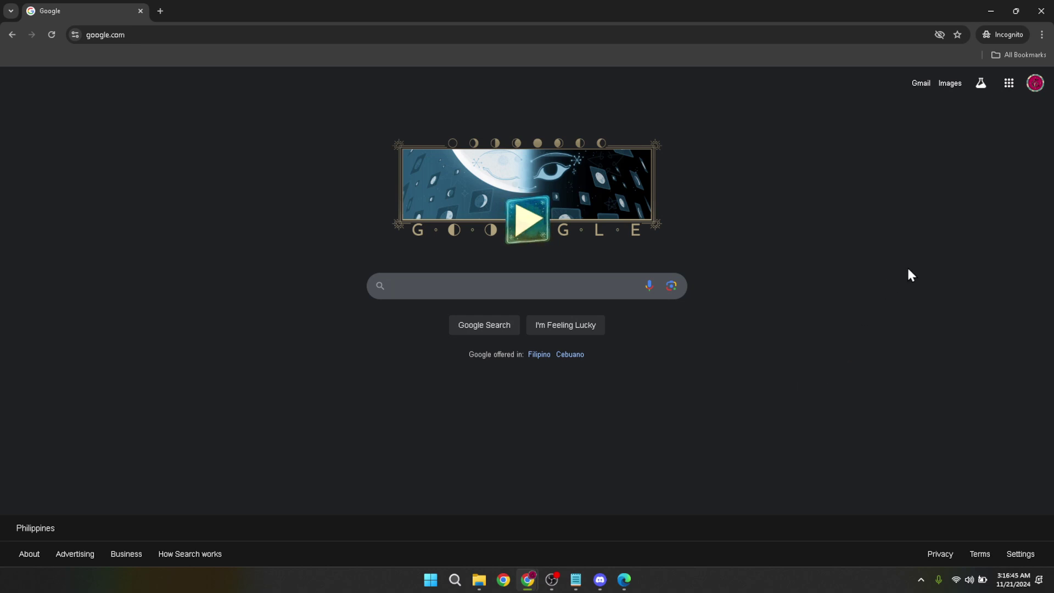
# Step: Launch Google Classroom from the Google apps grid
pyautogui.click(1009, 89)
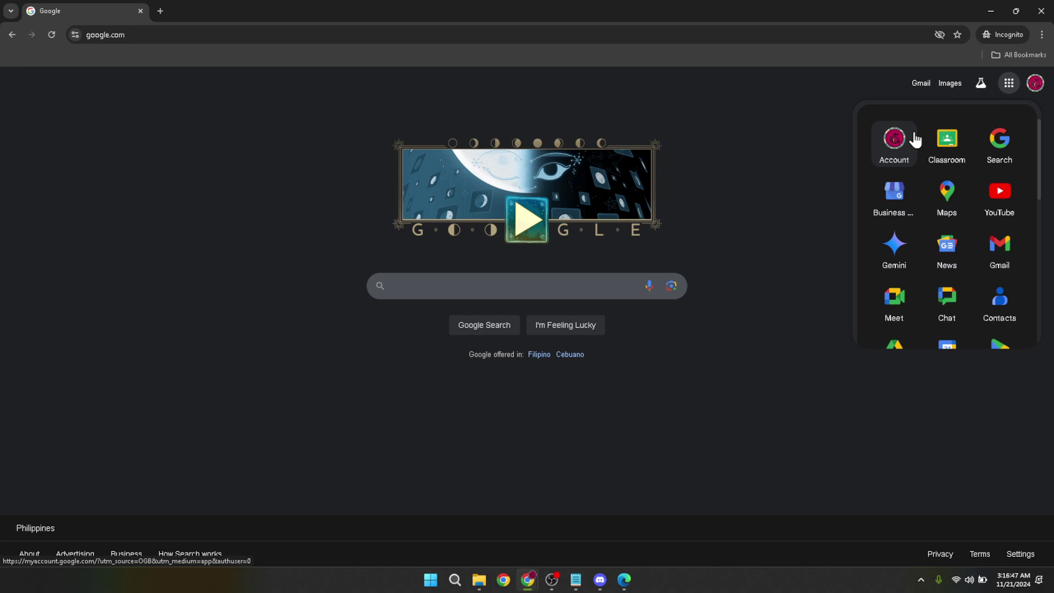
pyautogui.click(945, 148)
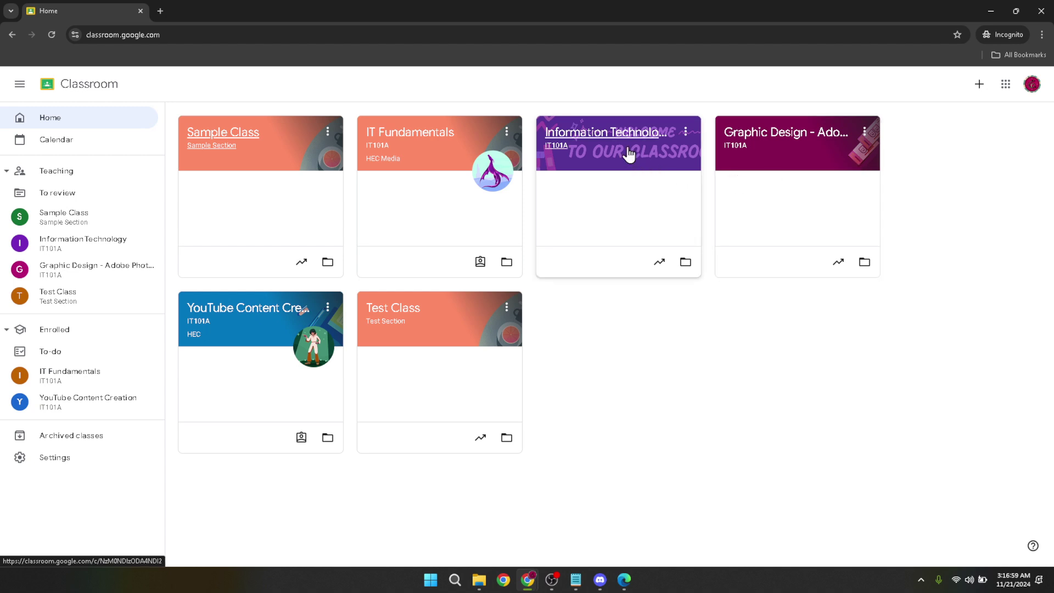
# Step: Check the IT Fundamentals classwork for assignments, then return to its stream
pyautogui.click(434, 134)
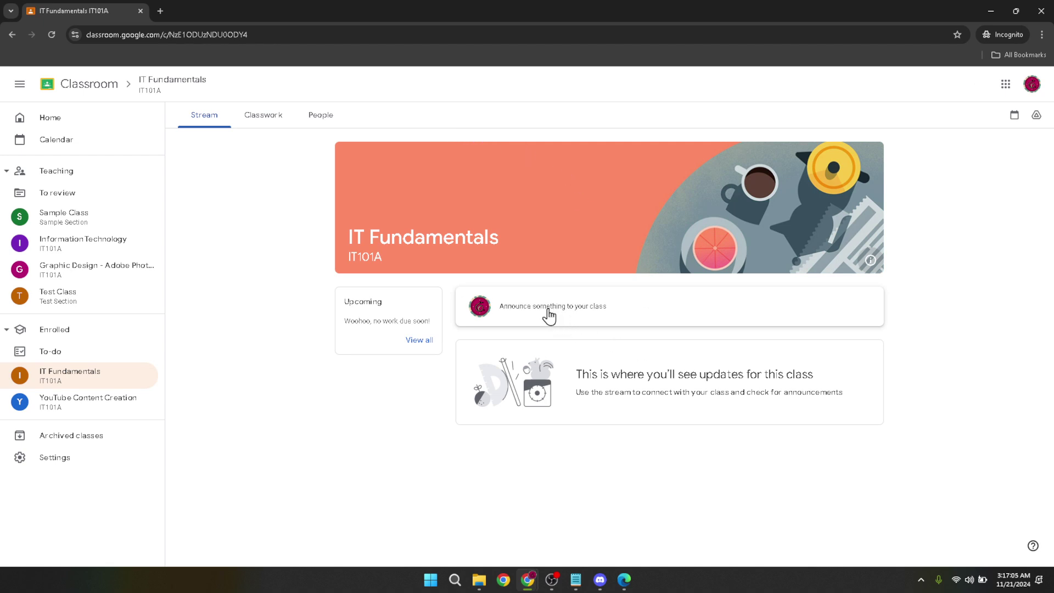
pyautogui.click(278, 124)
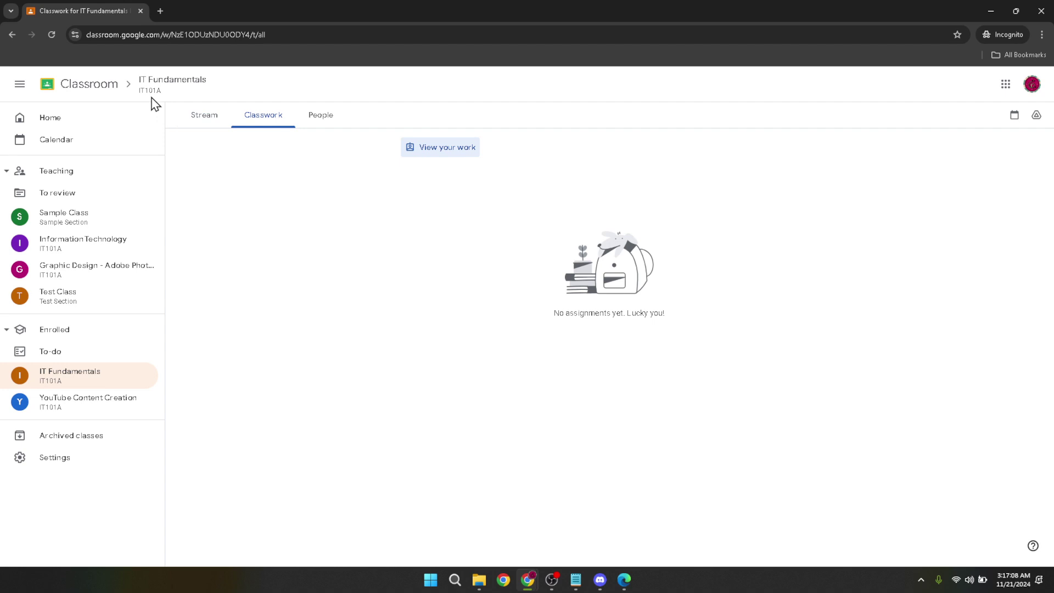
pyautogui.click(143, 82)
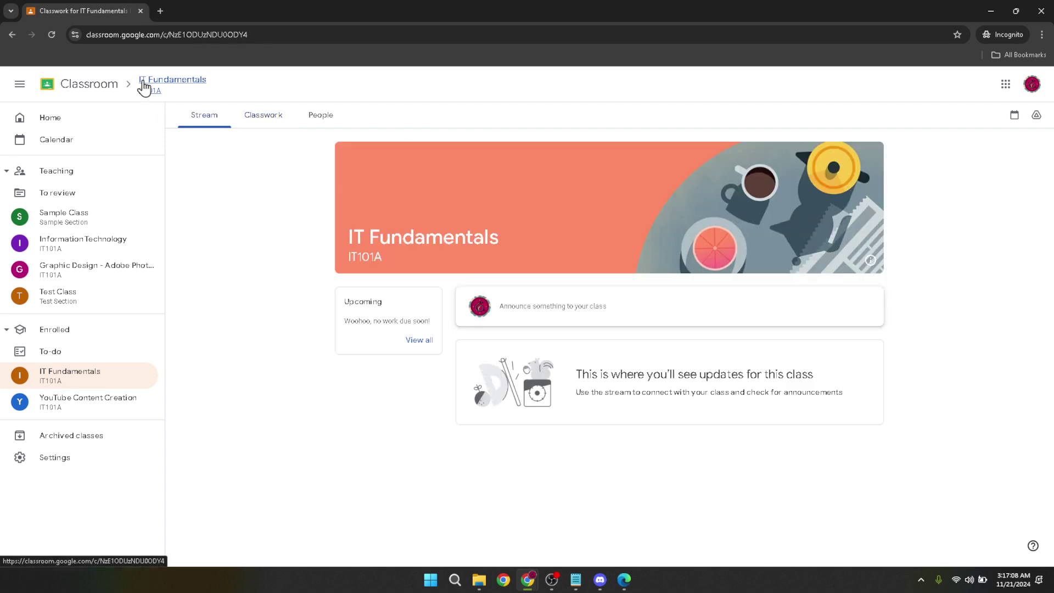
# Step: Expand Quiz #1 - Sample Quiz in the YouTube Content Creation classwork
pyautogui.click(96, 90)
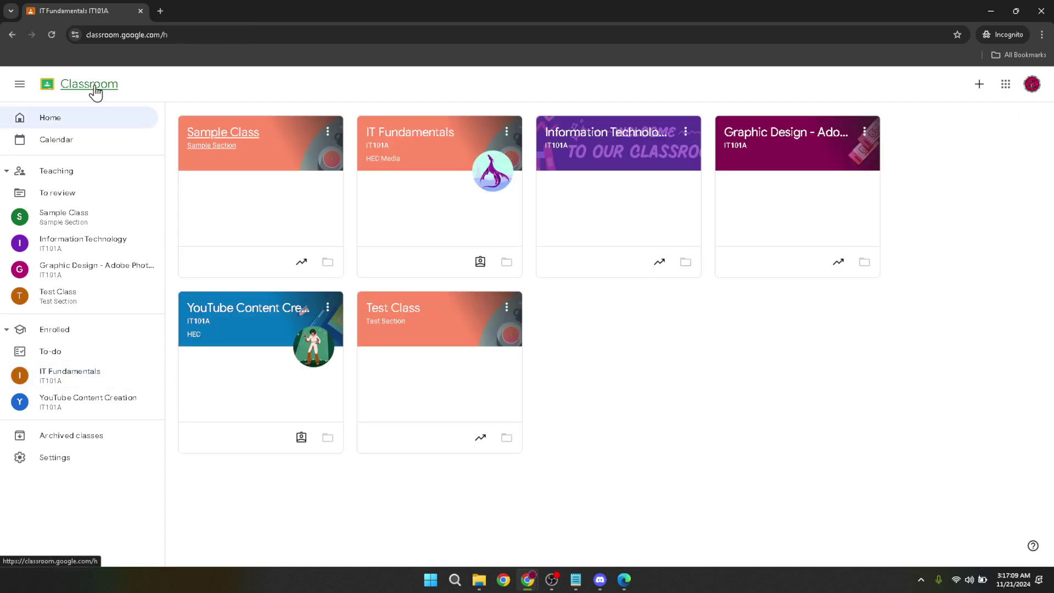
pyautogui.click(260, 316)
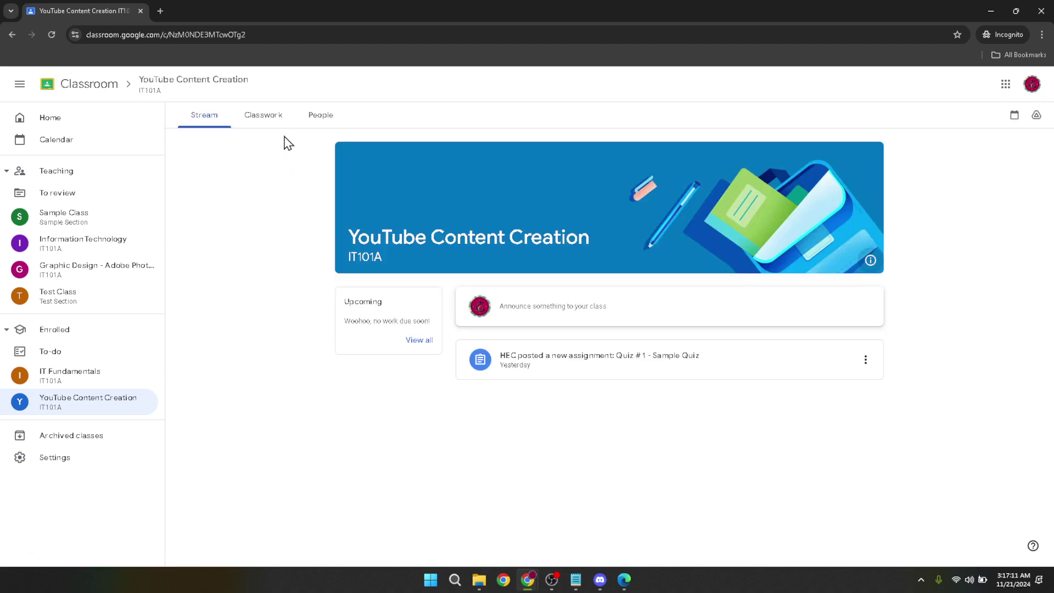
pyautogui.click(264, 118)
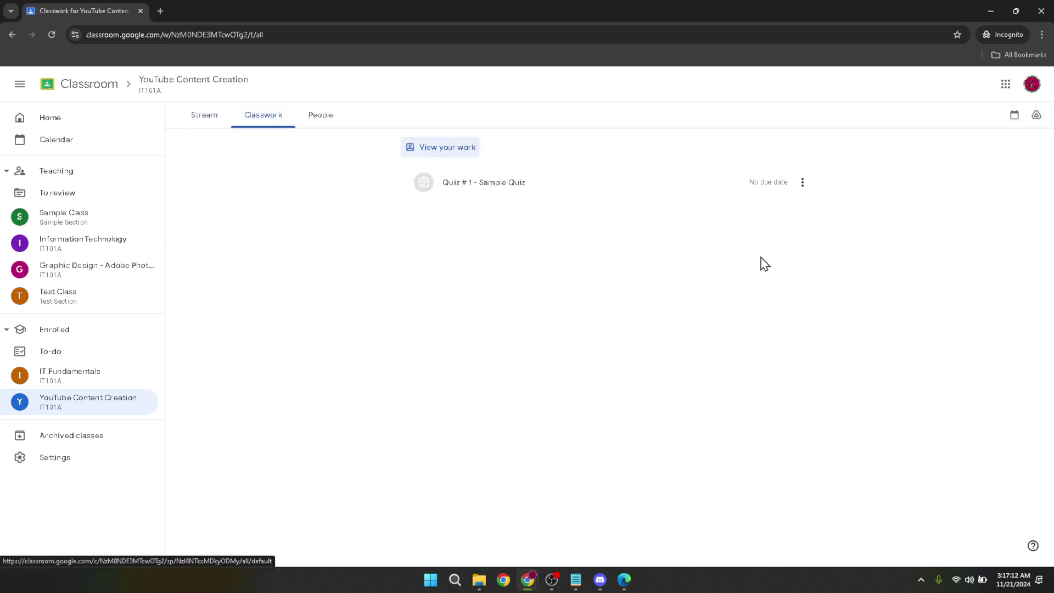
pyautogui.click(464, 188)
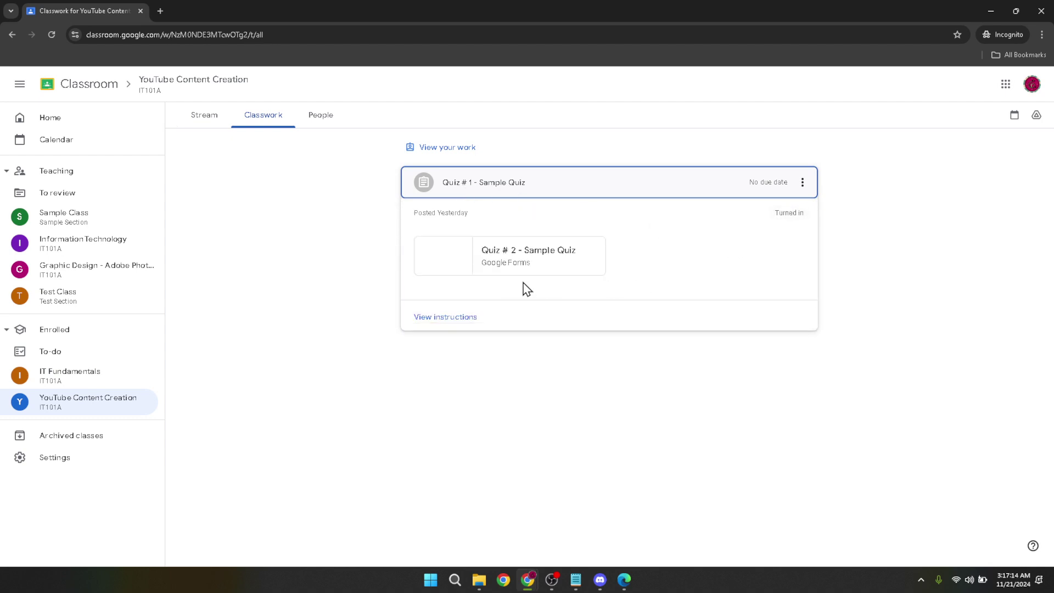
# Step: Open the Quiz #1 details page and dismiss the private-comments tip
pyautogui.click(459, 320)
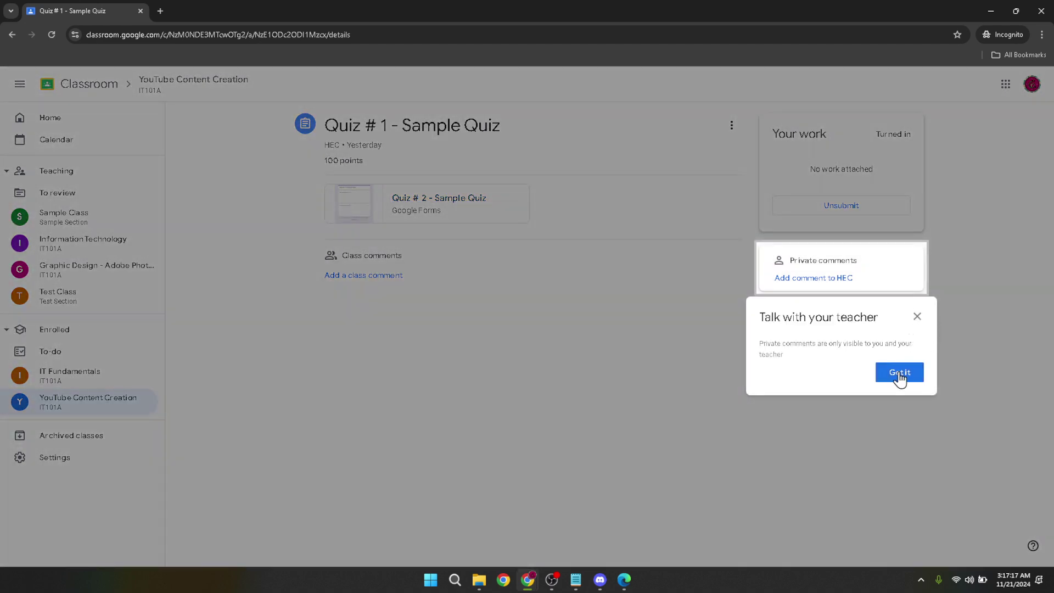
pyautogui.click(900, 375)
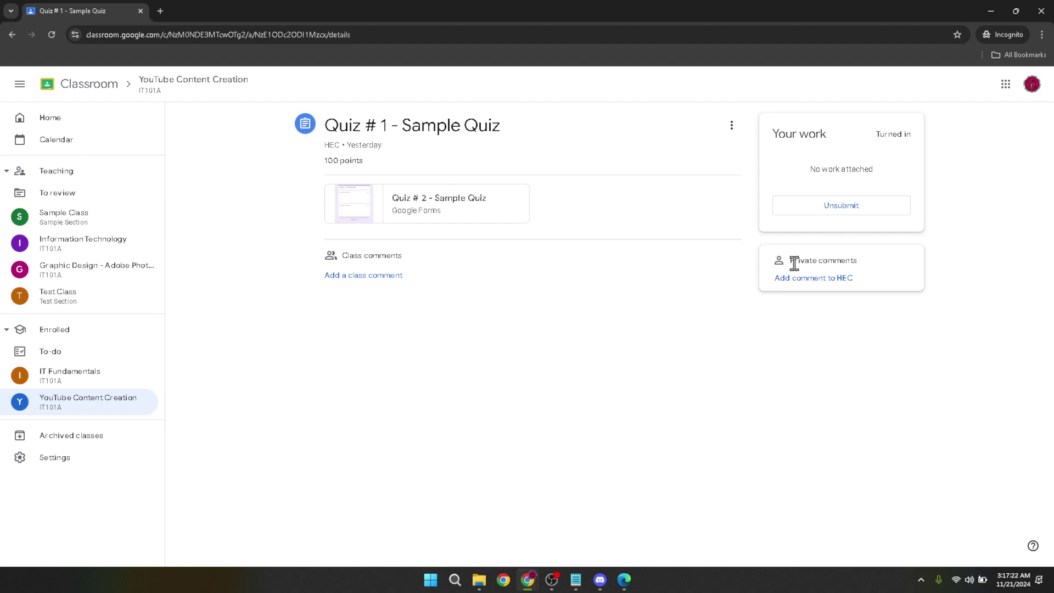
pyautogui.moveTo(795, 262); pyautogui.dragTo(877, 269)
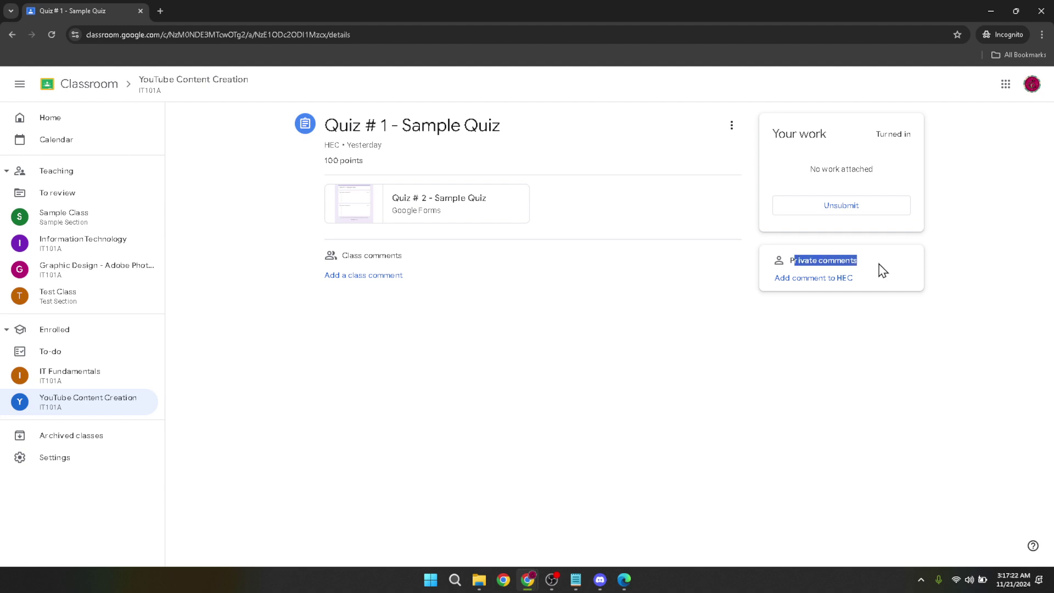
# Step: Send the private comment 'Hi teacher.' to the teacher on Quiz #1
pyautogui.click(818, 290)
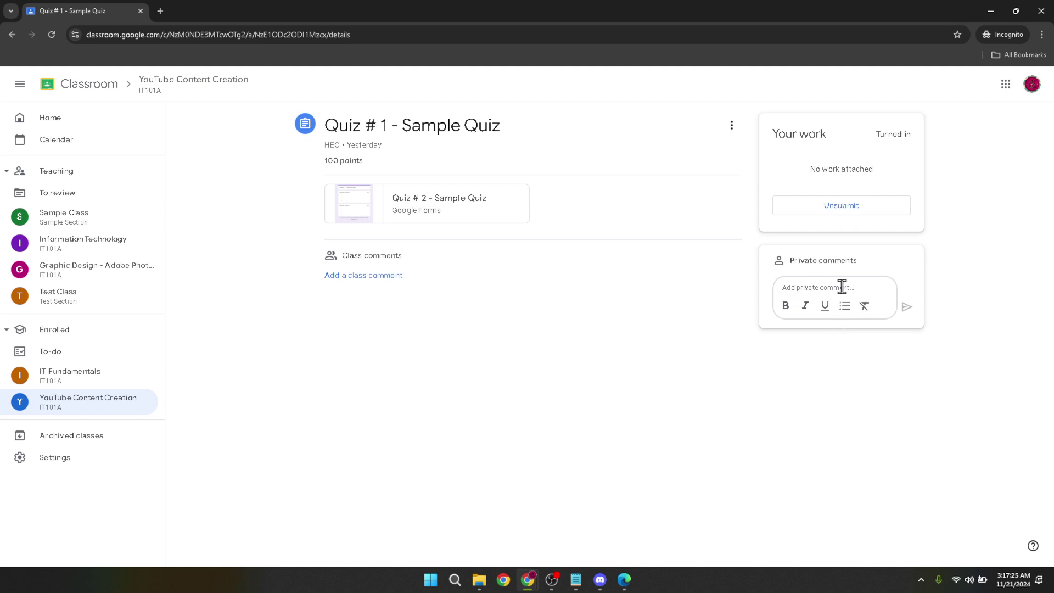
pyautogui.write('Hi ')
pyautogui.write('tea')
pyautogui.write('ch')
pyautogui.write('.')
pyautogui.click(906, 308)
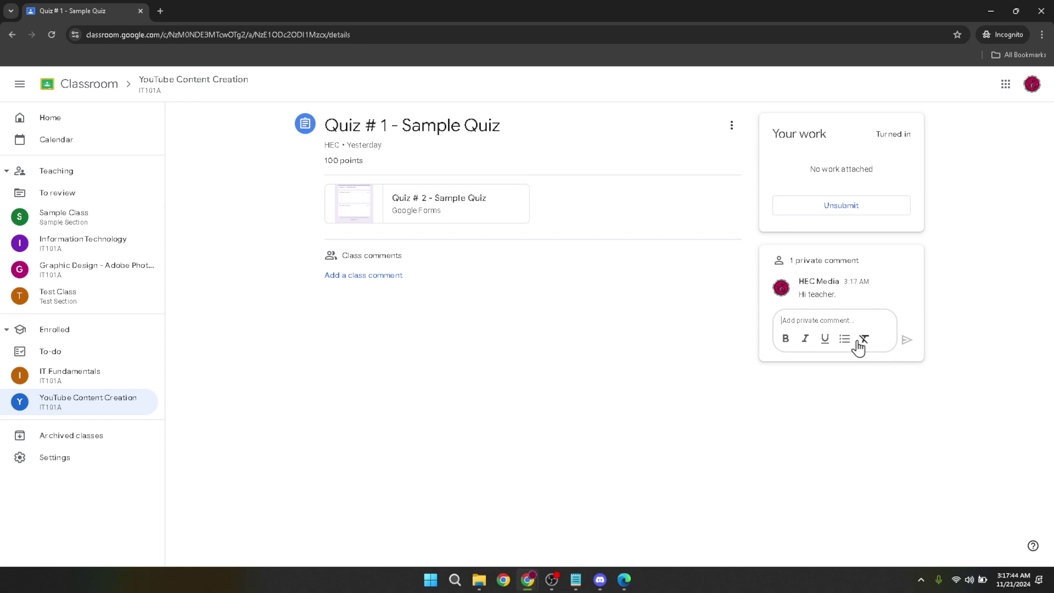
# Step: Check the posted comment's options menu and close it without deleting anything
pyautogui.moveTo(862, 255); pyautogui.dragTo(797, 267)
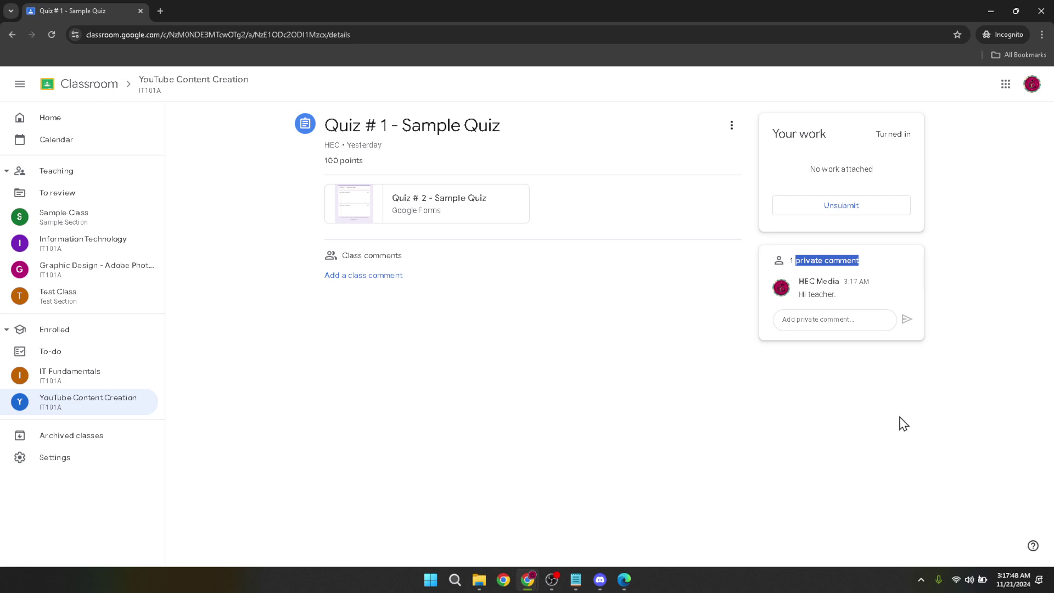
pyautogui.click(686, 431)
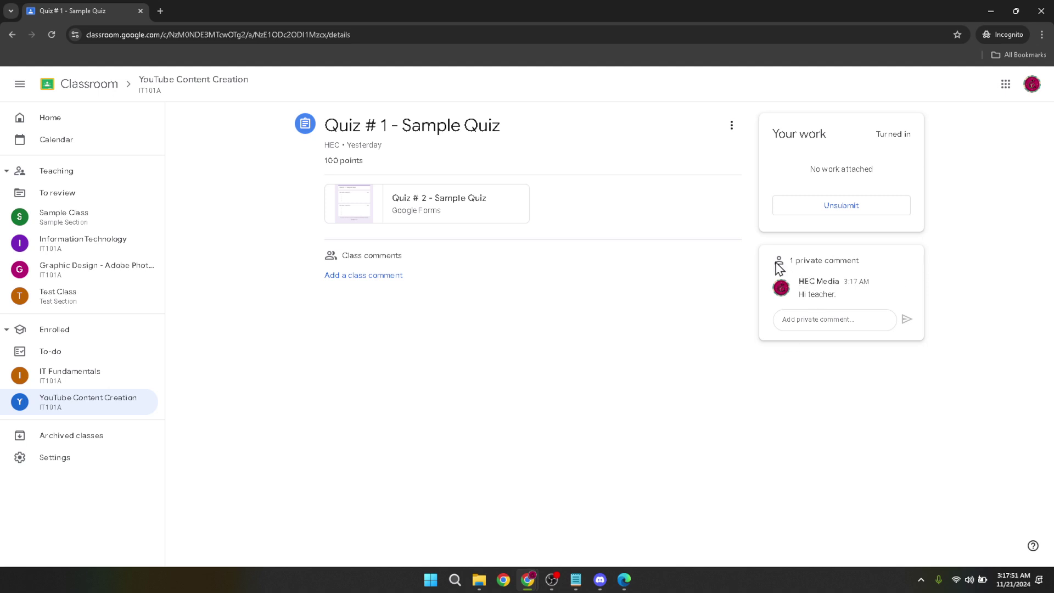
pyautogui.click(902, 283)
pyautogui.click(902, 283)
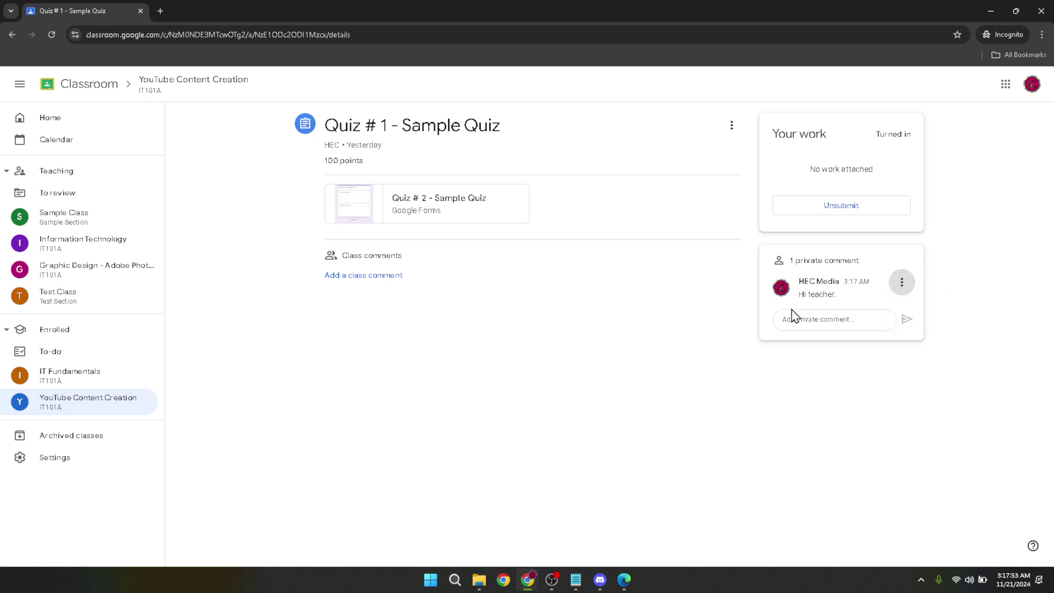